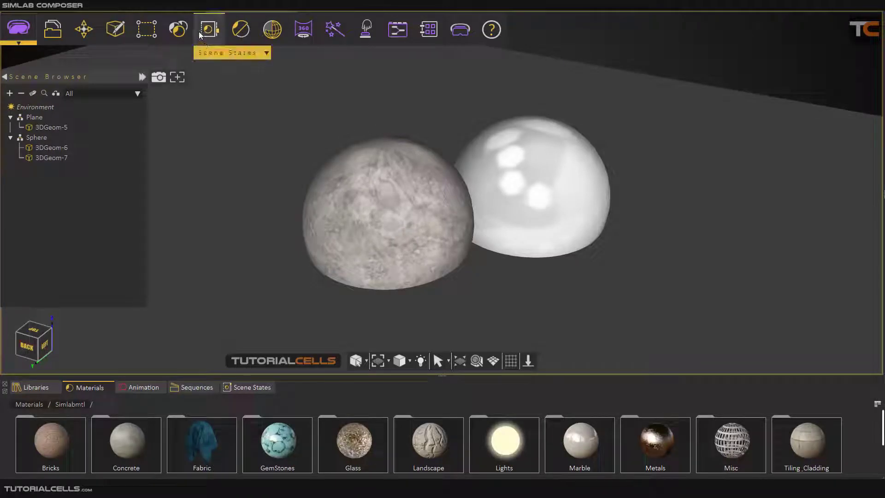
# - Open the Render mode dropdown listing Real-Time, Fixed and To File
pyautogui.click(239, 35)
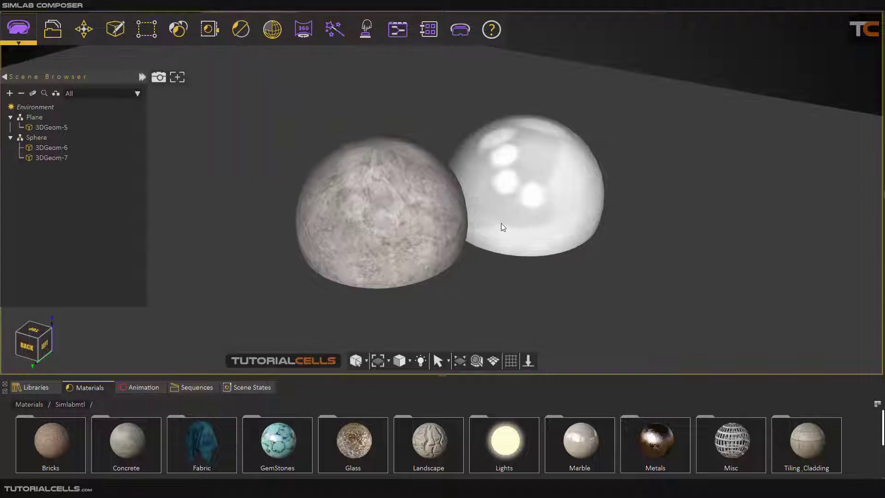
# - Switch the viewport to Real-Time rendering, then zoom and orbit to frame both spheres
pyautogui.click(236, 32)
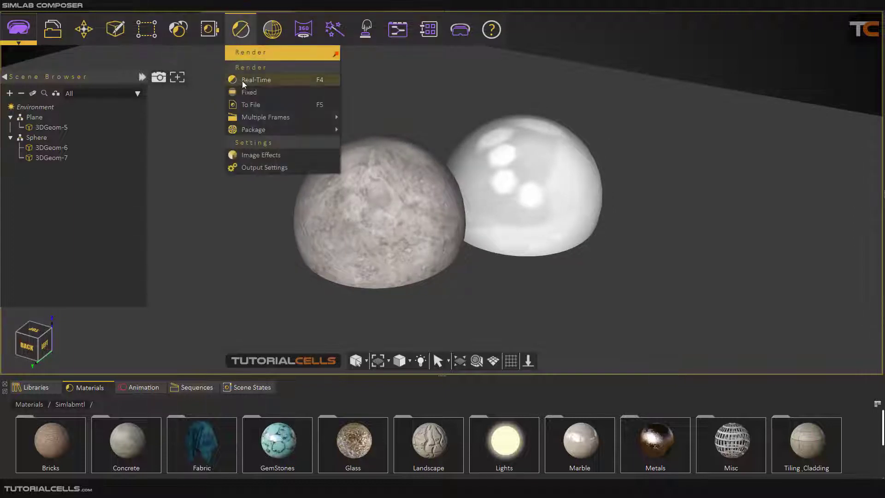
pyautogui.click(274, 83)
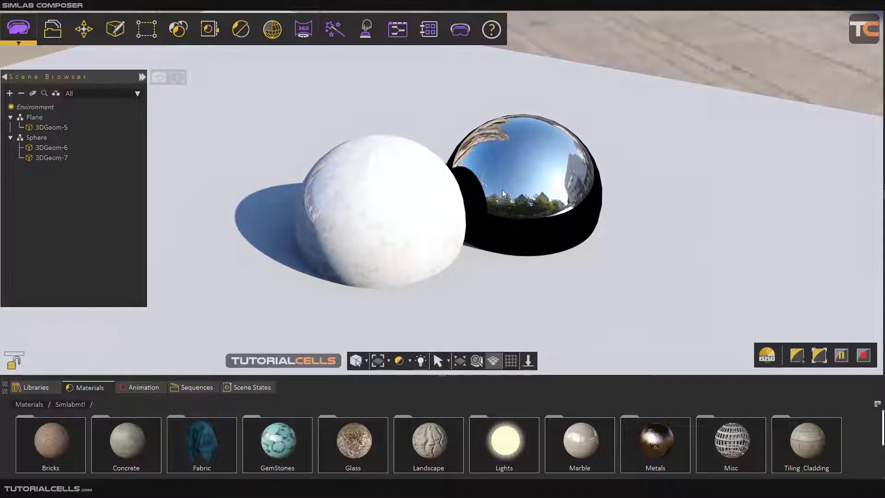
pyautogui.scroll(2, 533, 189)
pyautogui.scroll(2, 534, 189)
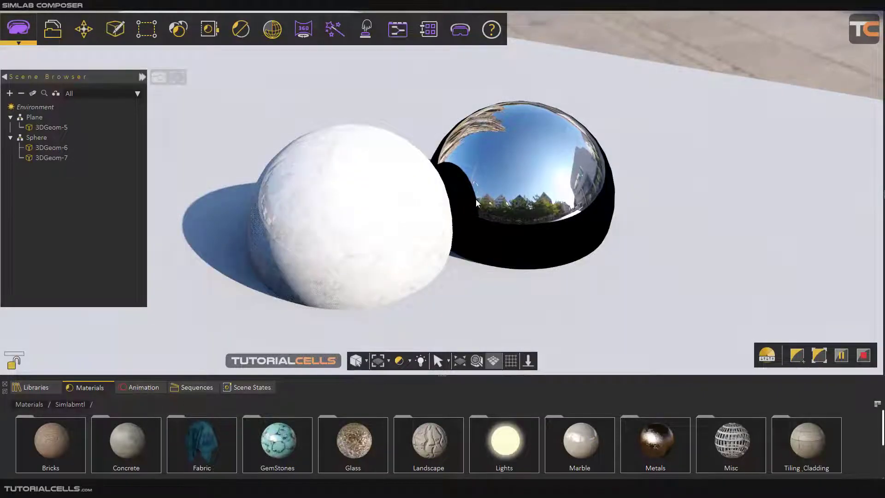
pyautogui.scroll(-2, 475, 199)
pyautogui.scroll(-1, 504, 218)
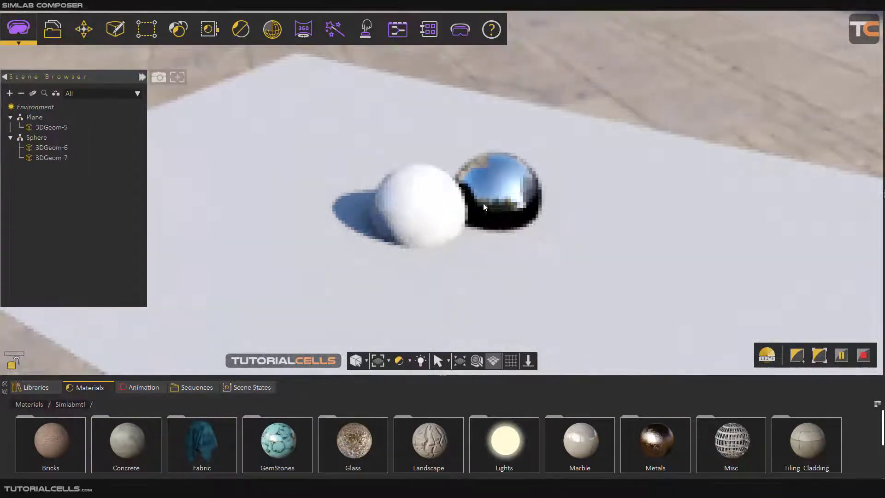
pyautogui.moveTo(602, 153)
pyautogui.mouseDown()
pyautogui.moveTo(450, 194)
pyautogui.moveTo(447, 207)
pyautogui.moveTo(629, 147)
pyautogui.moveTo(479, 163)
pyautogui.moveTo(452, 198)
pyautogui.mouseUp()
pyautogui.scroll(2, 452, 198)
pyautogui.scroll(2, 452, 197)
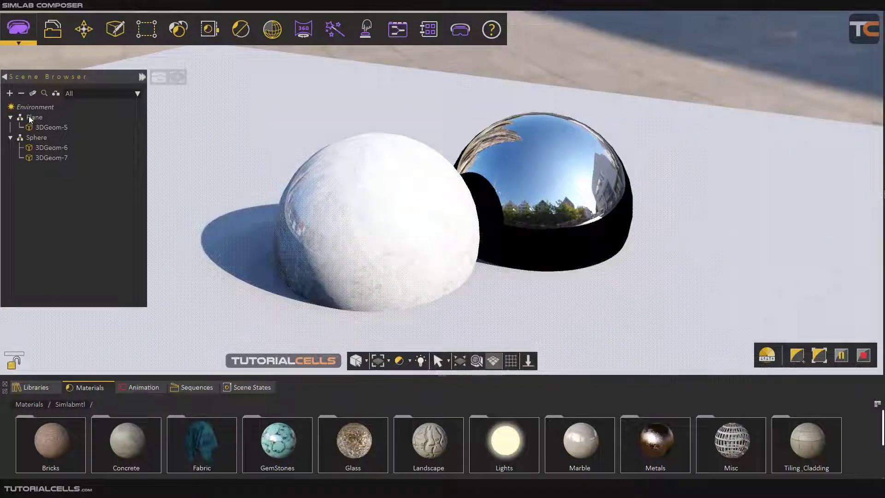
# - Open the Environment properties and review the Sun, Ground, Background, VR and HDR settings
pyautogui.click(36, 109)
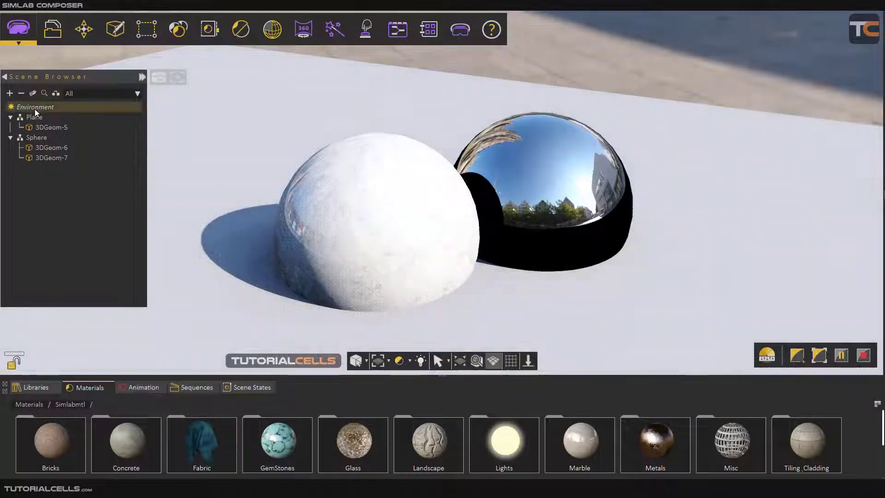
pyautogui.doubleClick(35, 109)
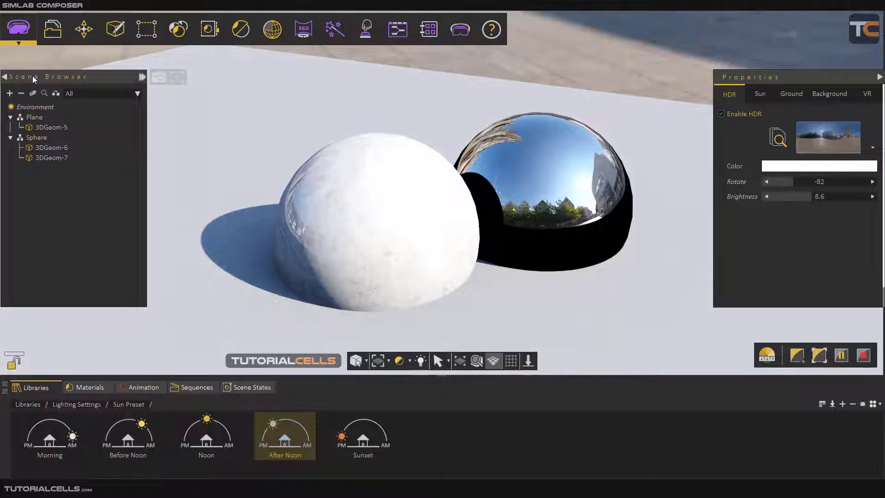
pyautogui.click(761, 94)
pyautogui.click(823, 95)
pyautogui.click(874, 99)
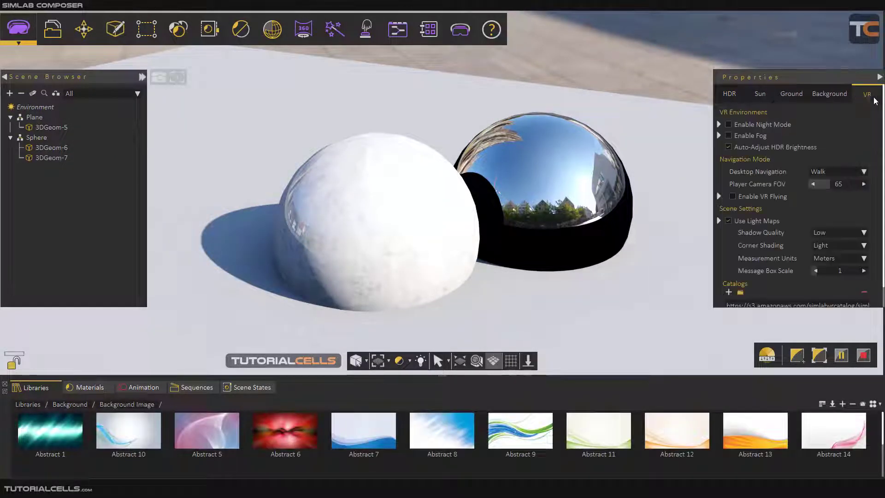
pyautogui.click(759, 97)
pyautogui.click(733, 97)
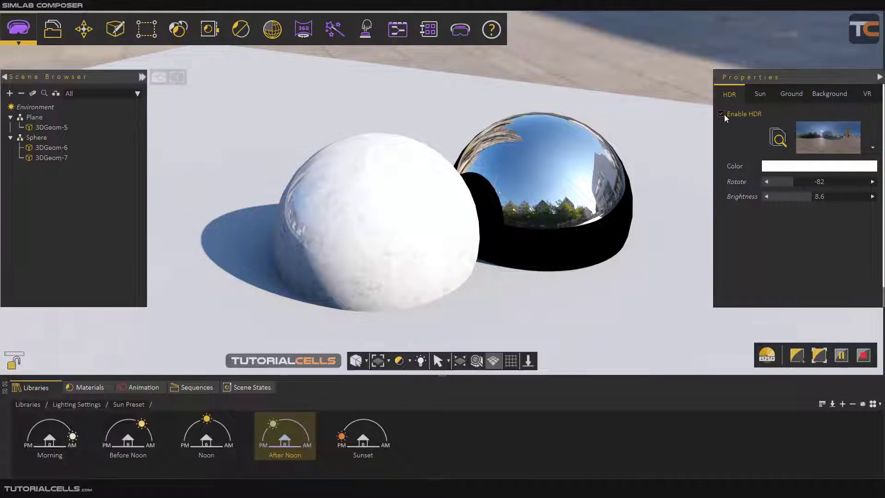
pyautogui.click(753, 99)
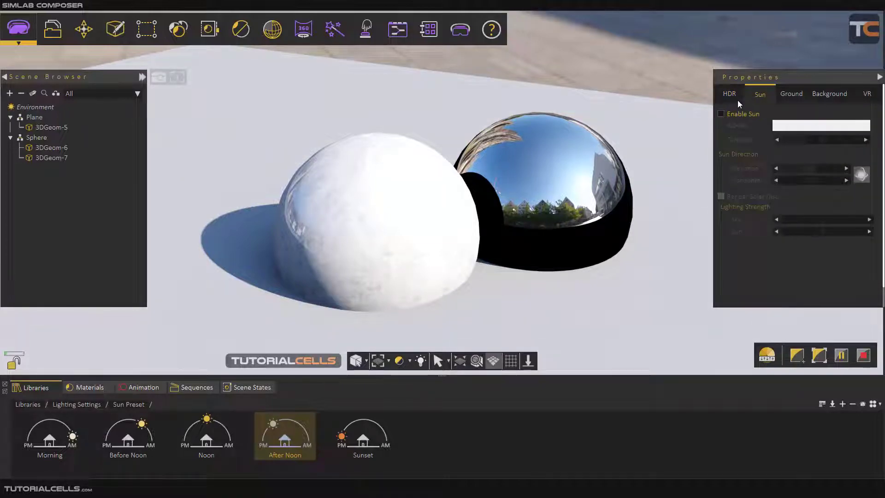
pyautogui.click(721, 114)
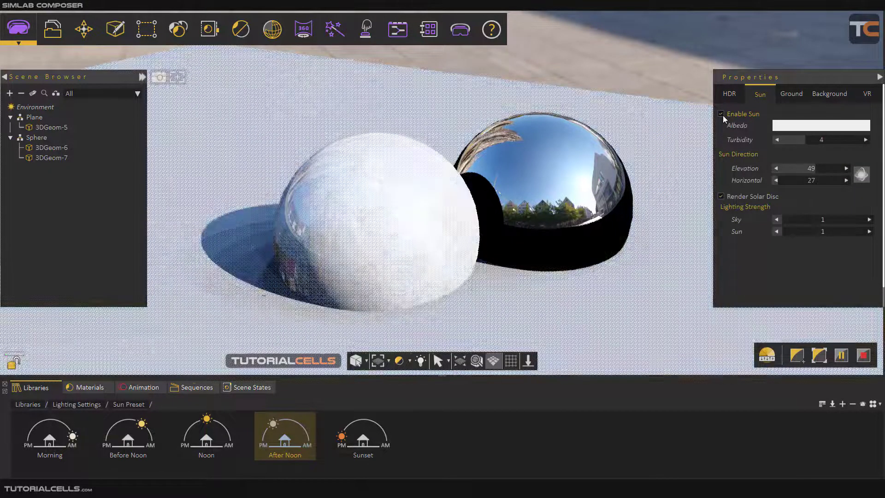
pyautogui.click(728, 96)
pyautogui.click(759, 94)
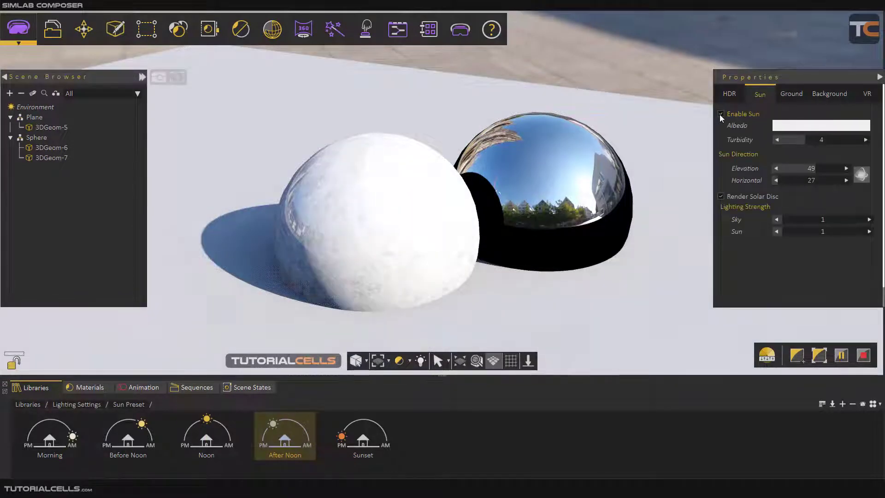
pyautogui.click(720, 114)
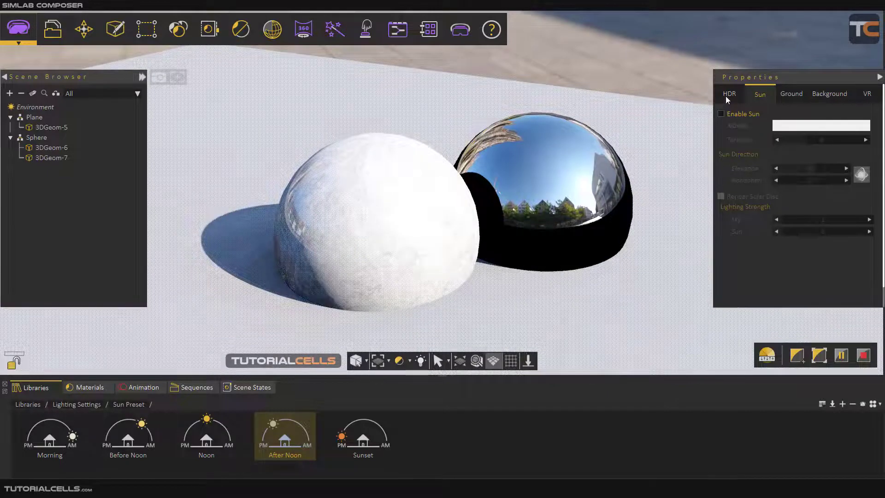
pyautogui.click(725, 95)
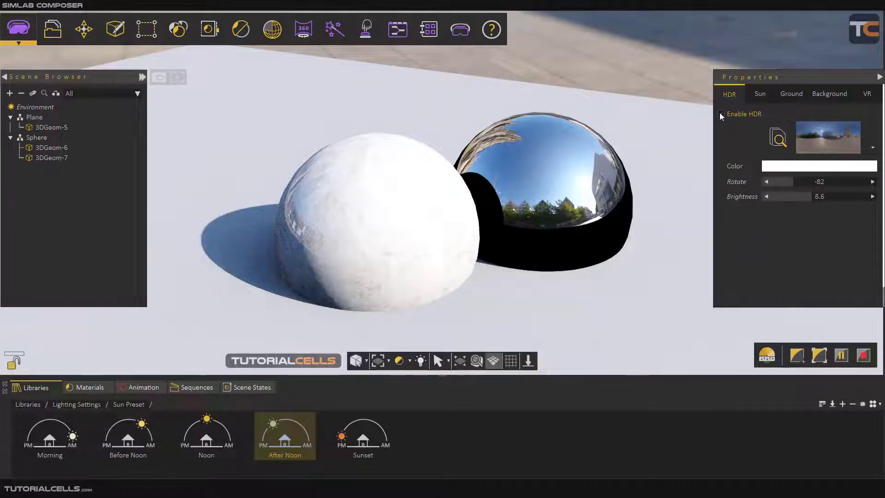
pyautogui.click(720, 114)
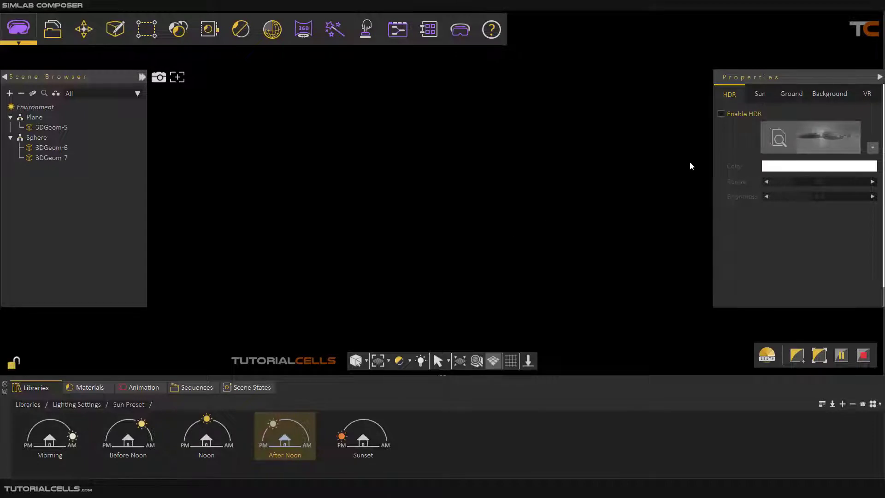
pyautogui.click(719, 114)
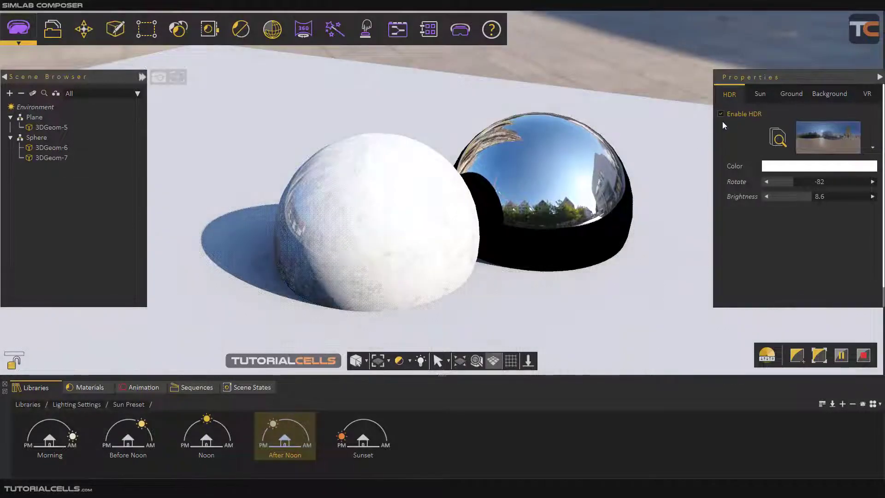
# - Browse the available images in the Select HDRI popup
pyautogui.click(778, 137)
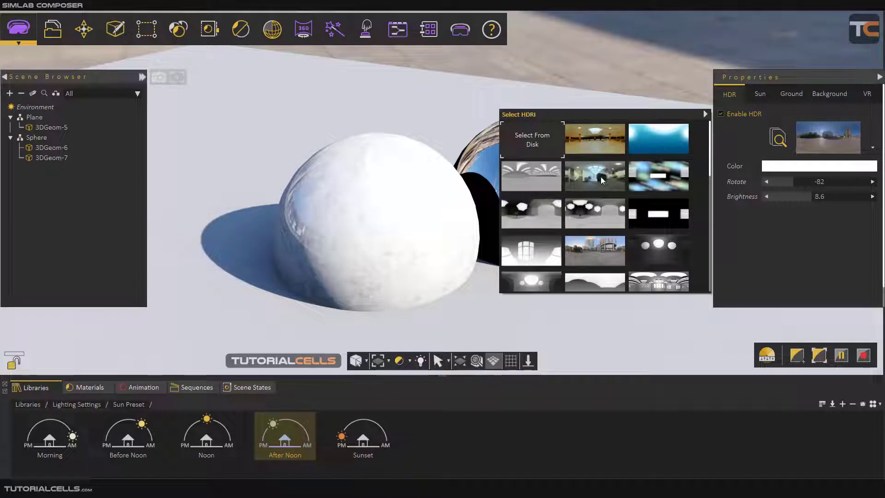
pyautogui.scroll(-3, 604, 175)
pyautogui.scroll(-2, 600, 181)
pyautogui.scroll(2, 598, 219)
pyautogui.scroll(3, 597, 235)
# - Show the HDR maps library, with AC Gava meeting hall and Toronto downtown
pyautogui.click(25, 404)
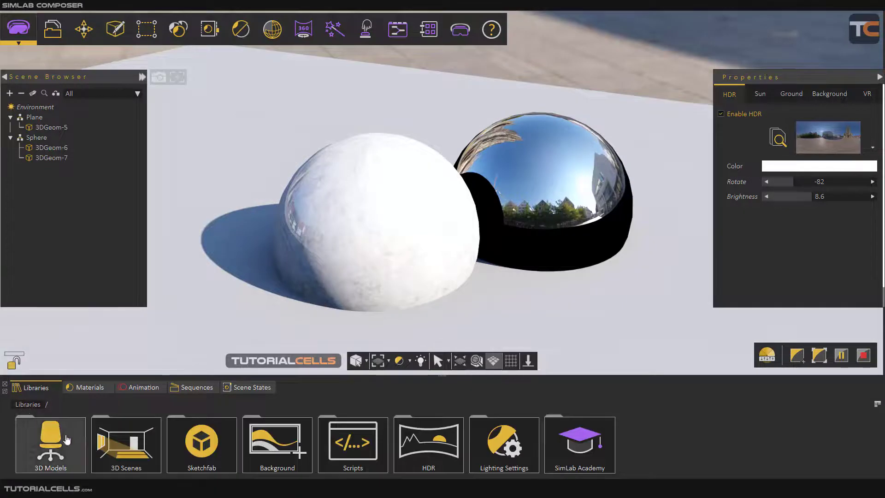
pyautogui.click(428, 443)
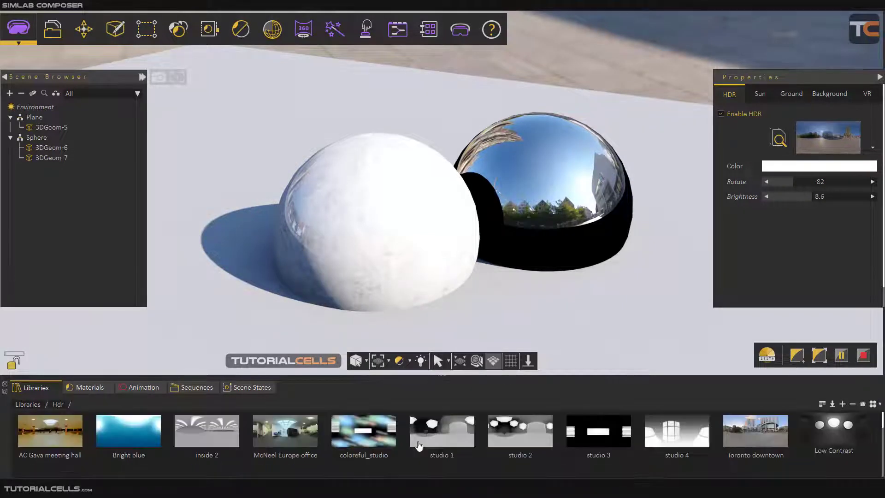
pyautogui.scroll(-2, 698, 461)
# - Check the current HDR map's file name and browse the HDRI picker again
pyautogui.click(872, 148)
pyautogui.tripleClick(834, 162)
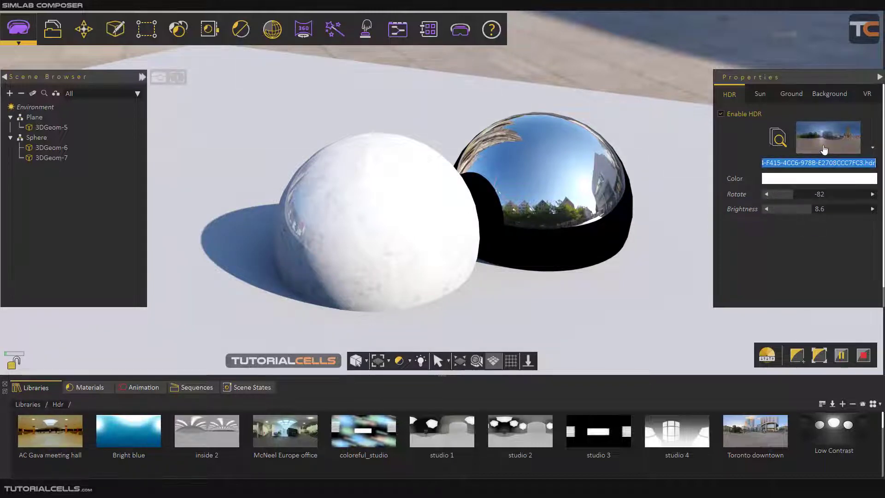
pyautogui.click(823, 148)
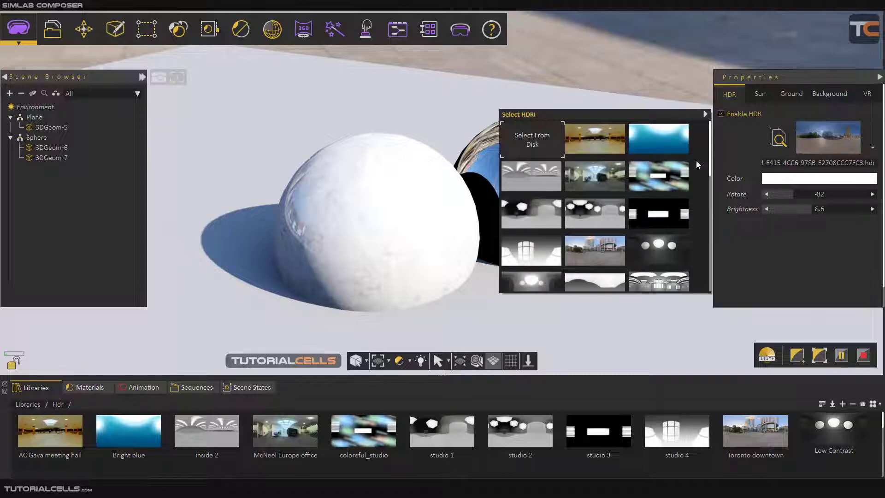
pyautogui.scroll(-3, 633, 170)
pyautogui.scroll(-3, 617, 191)
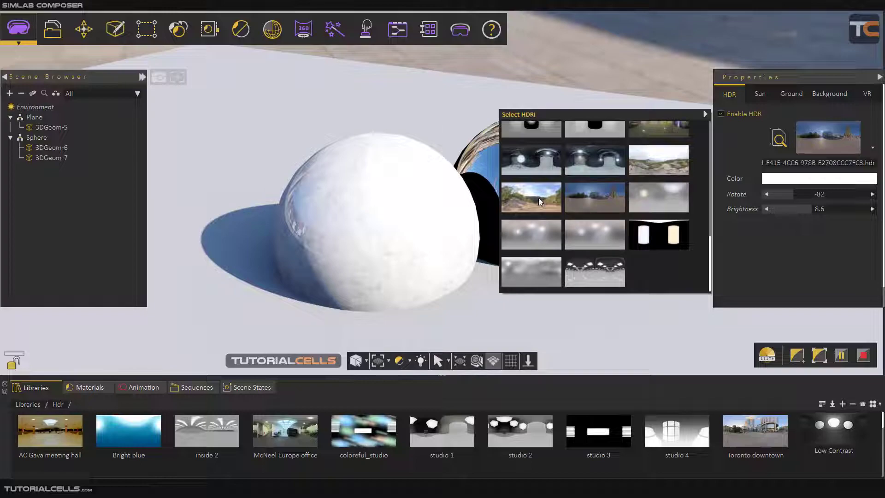
# - Close the HDRI picker, then orbit and zoom to inspect the ray-traced spheres
pyautogui.click(319, 175)
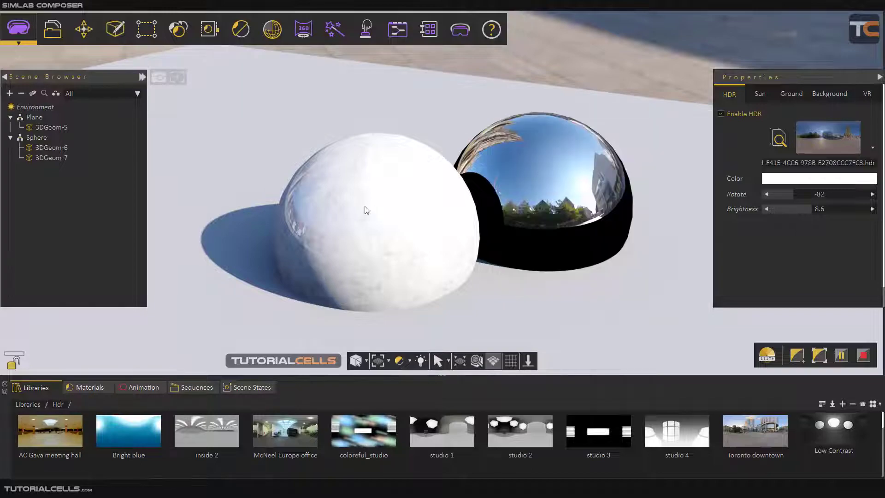
pyautogui.moveTo(366, 210); pyautogui.dragTo(441, 191)
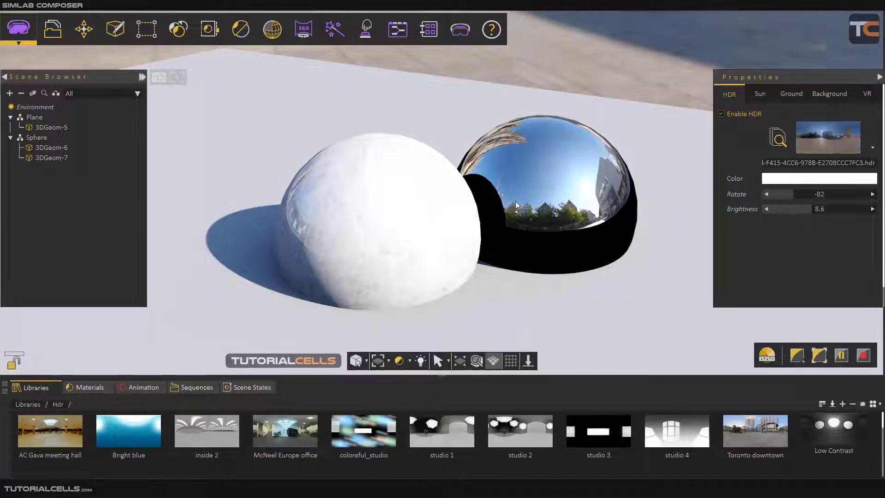
pyautogui.scroll(-3, 515, 201)
pyautogui.scroll(-2, 525, 202)
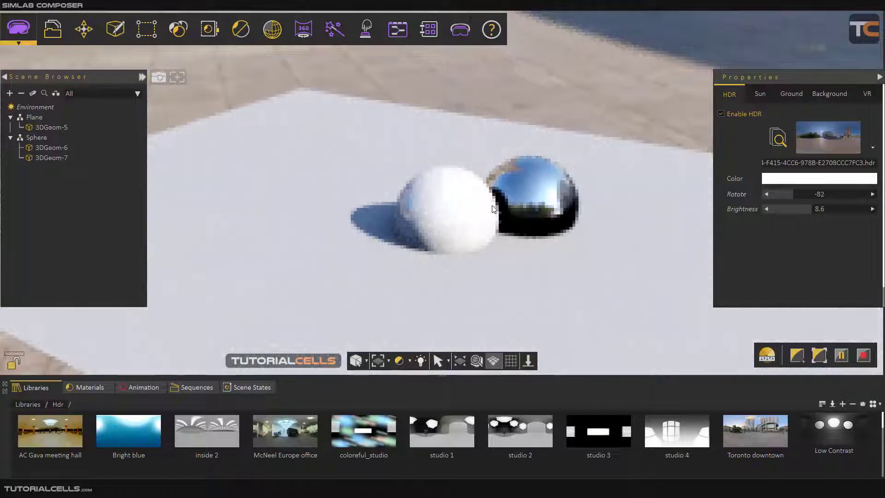
pyautogui.scroll(-1, 541, 203)
pyautogui.scroll(1, 559, 196)
pyautogui.scroll(2, 557, 195)
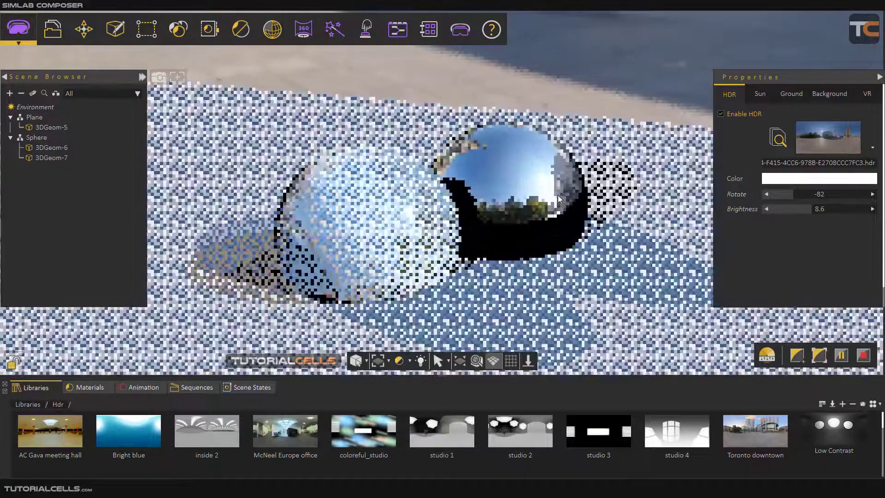
pyautogui.scroll(2, 532, 195)
pyautogui.scroll(-1, 506, 205)
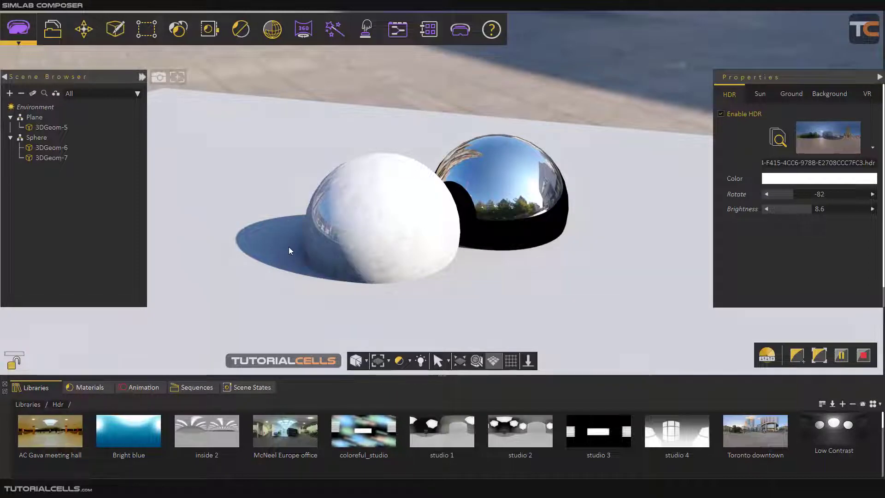
# - Try lighting the scene with the McNeel Europe office HDRI
pyautogui.click(809, 143)
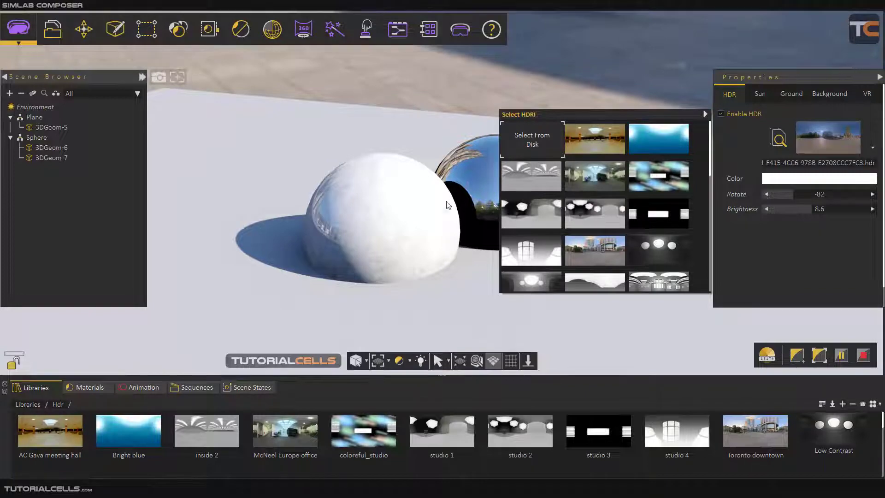
pyautogui.click(598, 176)
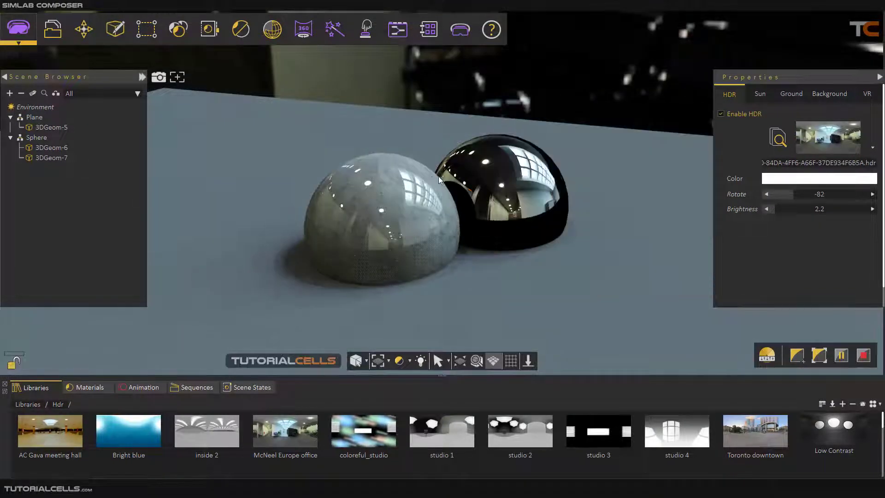
pyautogui.click(443, 179)
pyautogui.scroll(2, 403, 201)
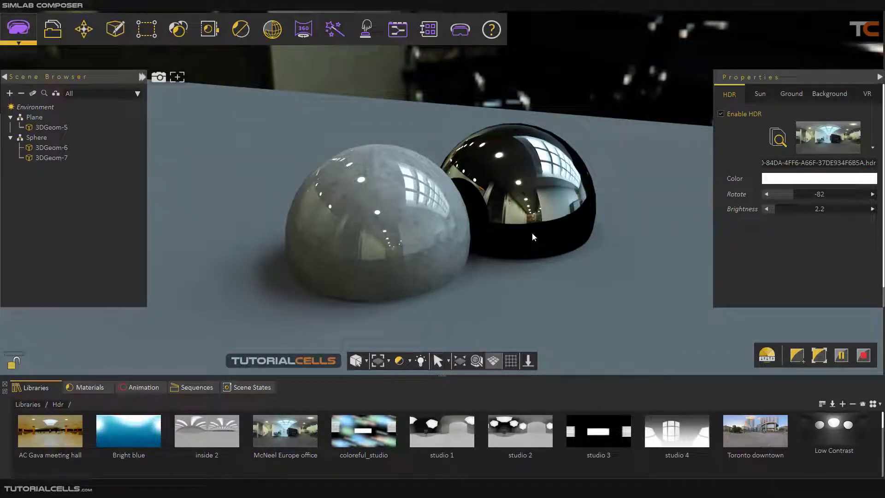
# - Switch the environment to the sunny woodland .exr HDRI
pyautogui.click(811, 146)
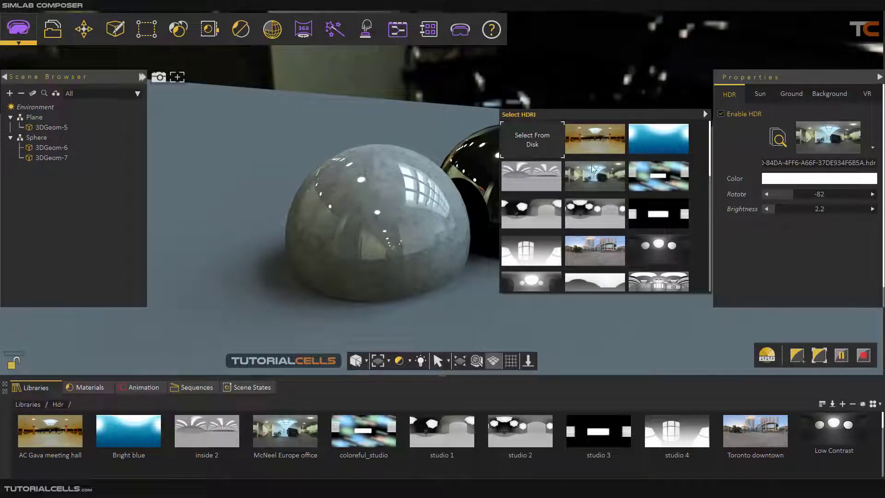
pyautogui.scroll(-3, 599, 256)
pyautogui.scroll(-3, 585, 253)
pyautogui.click(536, 224)
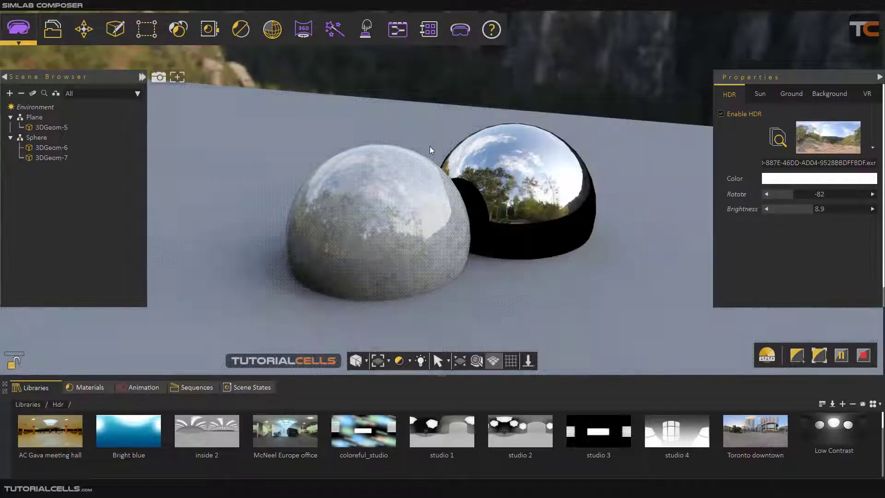
pyautogui.scroll(-3, 430, 154)
pyautogui.scroll(-3, 427, 159)
pyautogui.scroll(2, 530, 134)
pyautogui.scroll(3, 549, 132)
pyautogui.scroll(2, 460, 168)
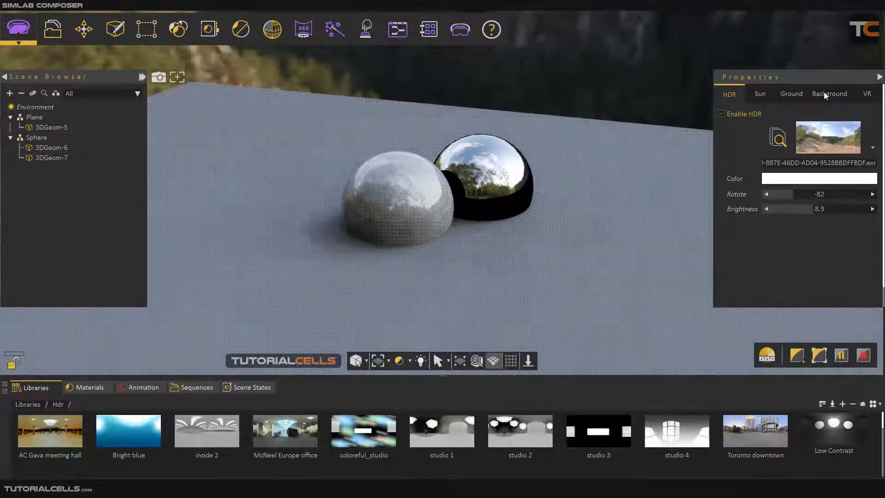
# - Show the Background options so the library lists background images
pyautogui.click(822, 94)
pyautogui.scroll(2, 442, 195)
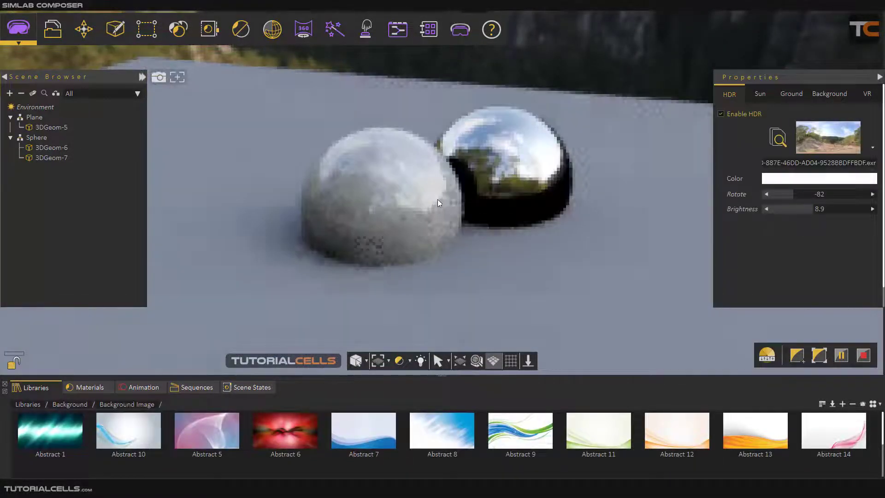
pyautogui.scroll(2, 451, 202)
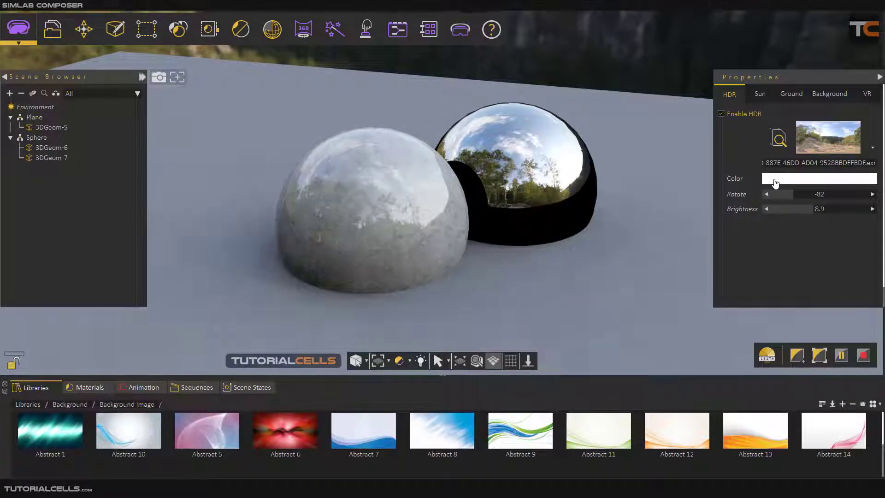
pyautogui.click(775, 183)
pyautogui.moveTo(374, 236); pyautogui.dragTo(416, 234)
pyautogui.press('Return')
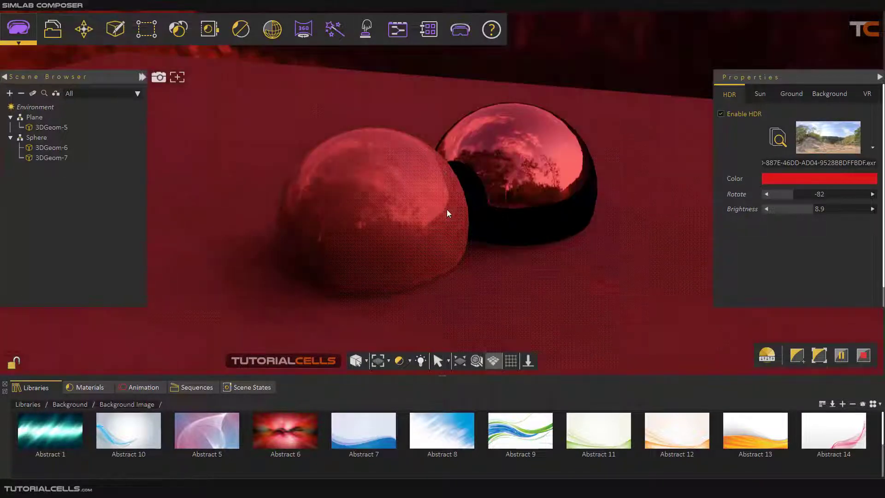
pyautogui.click(774, 183)
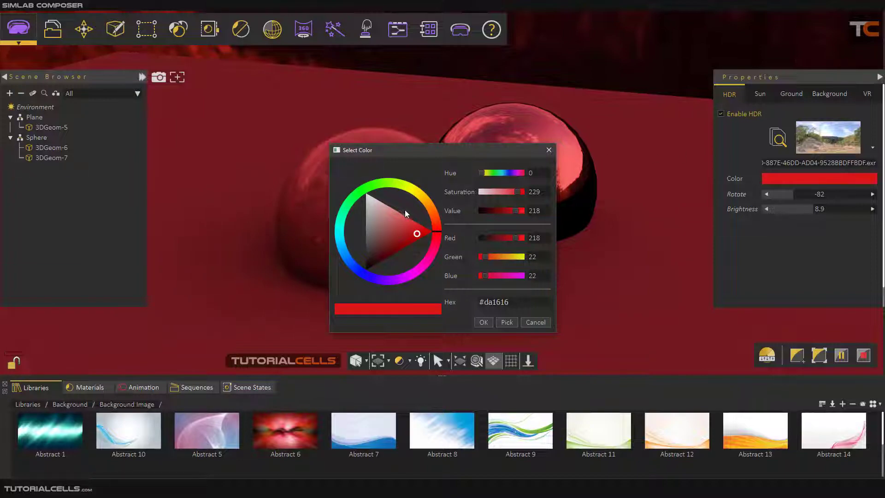
pyautogui.click(366, 194)
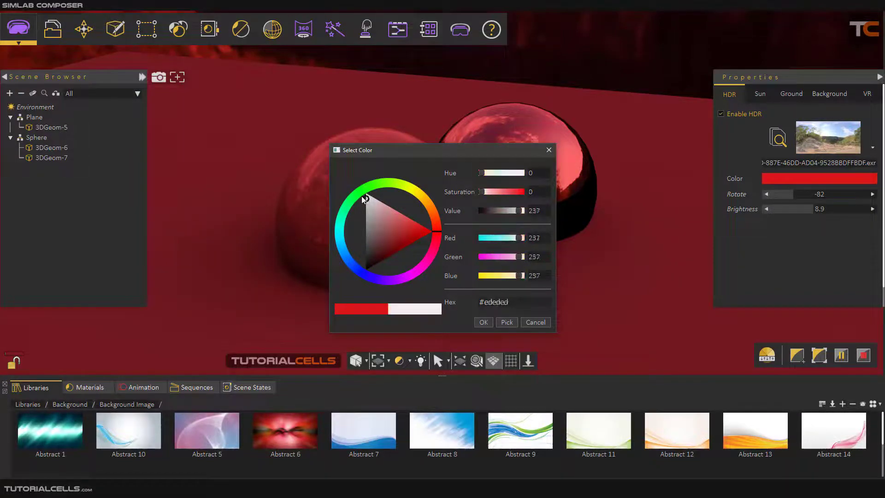
pyautogui.click(483, 323)
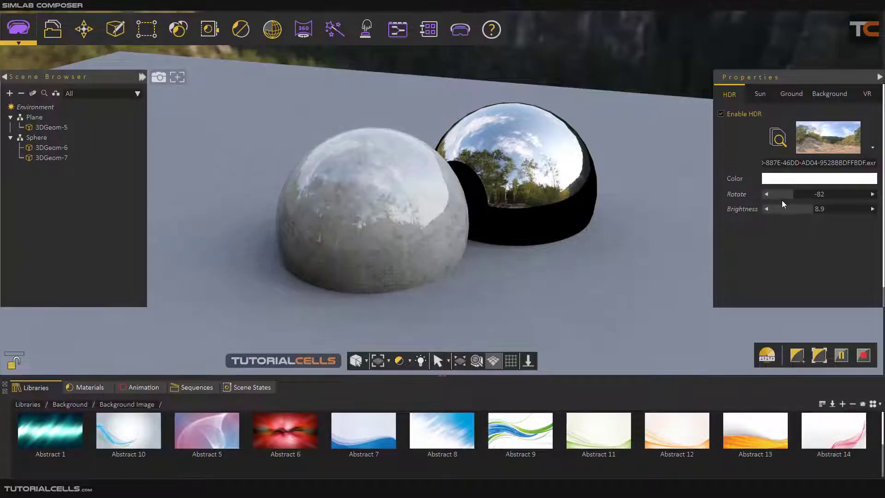
# - Rotate the HDRI to 25 with ray tracing paused, then resume ray tracing and orbit low
pyautogui.moveTo(519, 213)
pyautogui.mouseDown()
pyautogui.moveTo(527, 214)
pyautogui.moveTo(490, 220)
pyautogui.mouseUp()
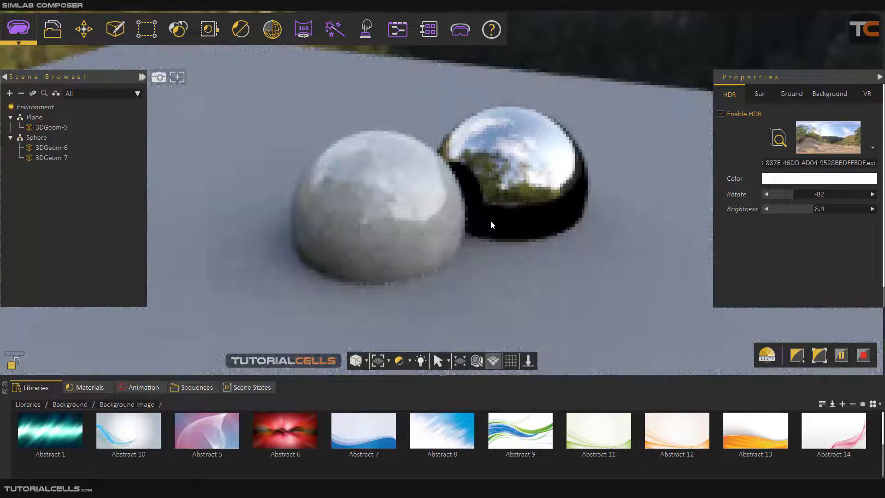
pyautogui.press('Escape')
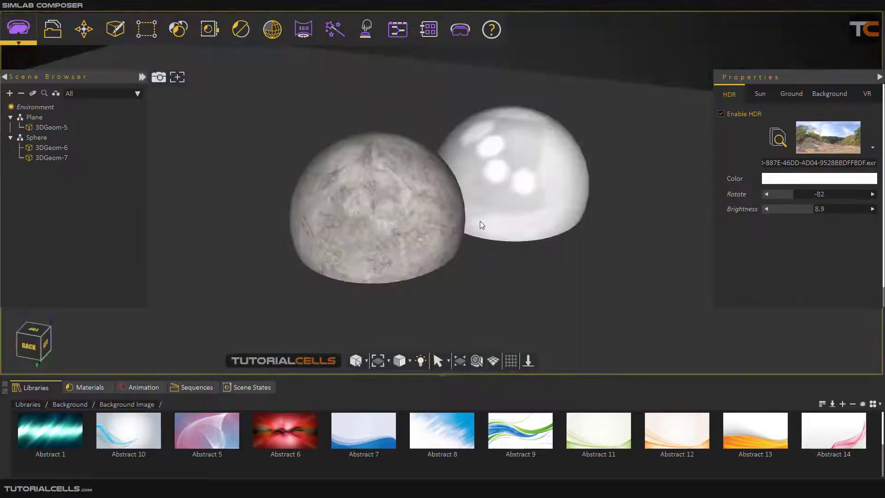
pyautogui.moveTo(783, 193); pyautogui.dragTo(812, 193)
pyautogui.hotkey('ctrl', 'r')
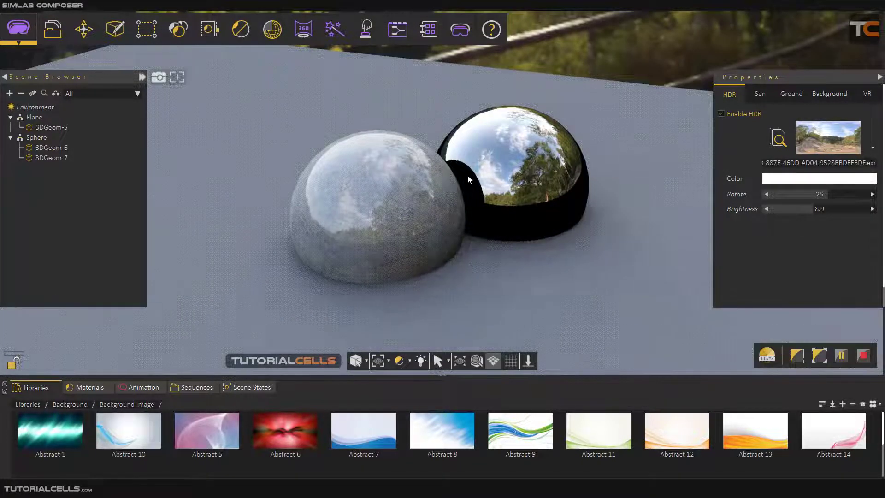
pyautogui.moveTo(467, 178)
pyautogui.mouseDown()
pyautogui.moveTo(488, 139)
pyautogui.moveTo(554, 139)
pyautogui.moveTo(325, 117)
pyautogui.moveTo(212, 119)
pyautogui.moveTo(401, 147)
pyautogui.moveTo(340, 252)
pyautogui.moveTo(530, 192)
pyautogui.moveTo(516, 190)
pyautogui.mouseUp()
# - Hide ground plane 3DGeom-5, level the view on the forest, and select Environment
pyautogui.click(57, 126)
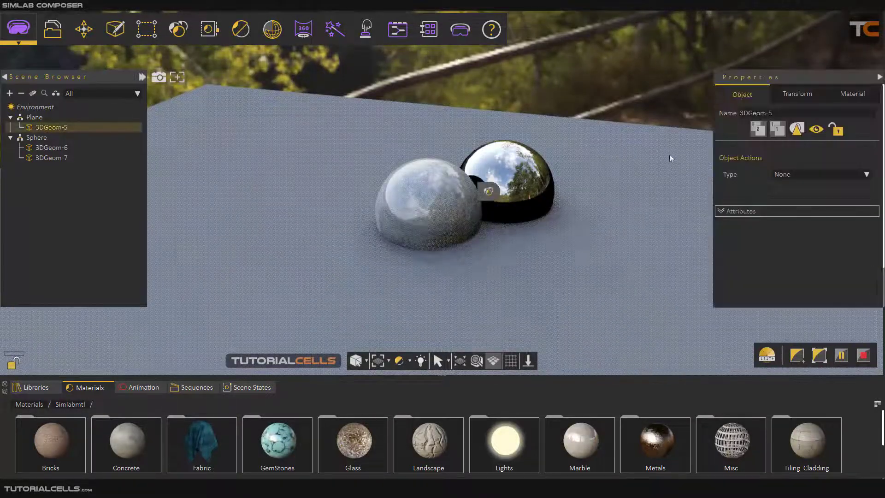
pyautogui.click(816, 129)
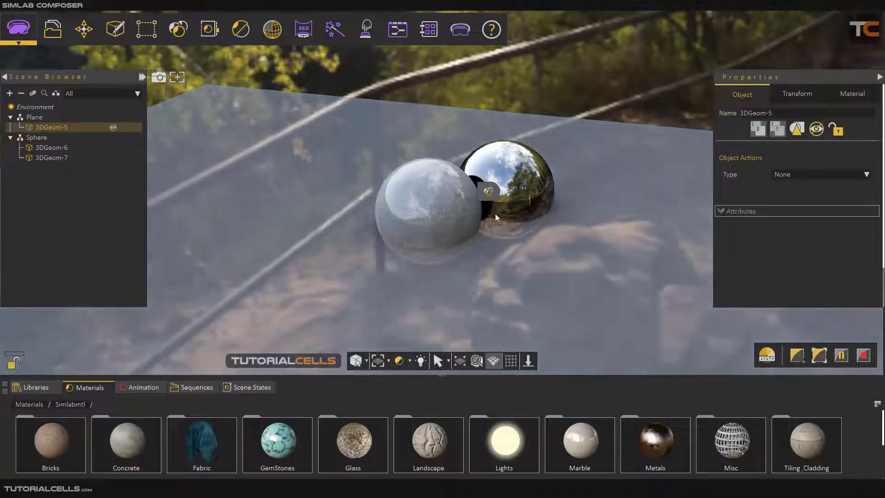
pyautogui.moveTo(495, 213)
pyautogui.mouseDown()
pyautogui.moveTo(463, 237)
pyautogui.moveTo(451, 212)
pyautogui.moveTo(456, 153)
pyautogui.moveTo(493, 109)
pyautogui.mouseUp()
pyautogui.moveTo(258, 91); pyautogui.dragTo(688, 176)
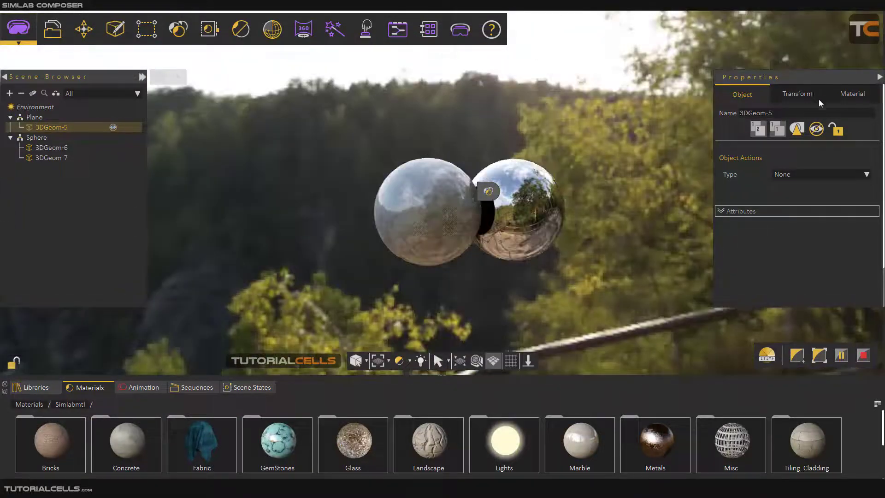
pyautogui.scroll(3, 498, 220)
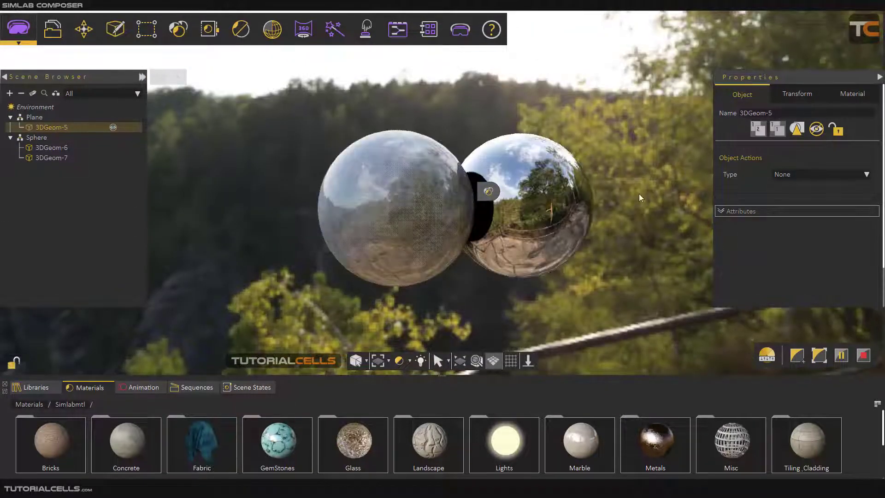
pyautogui.scroll(2, 496, 217)
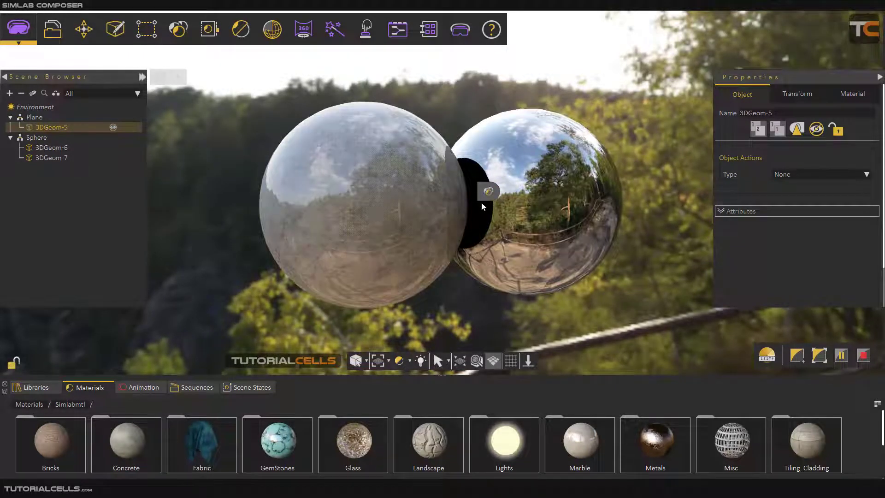
pyautogui.click(44, 111)
# - Light the scene with the city-square HDRI and orbit to see its reflections
pyautogui.click(815, 137)
pyautogui.scroll(-3, 632, 227)
pyautogui.scroll(-2, 617, 231)
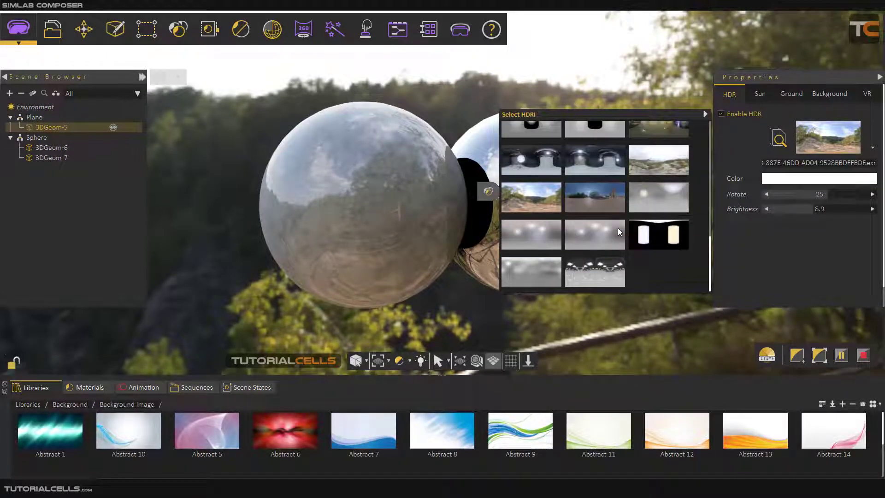
pyautogui.click(602, 192)
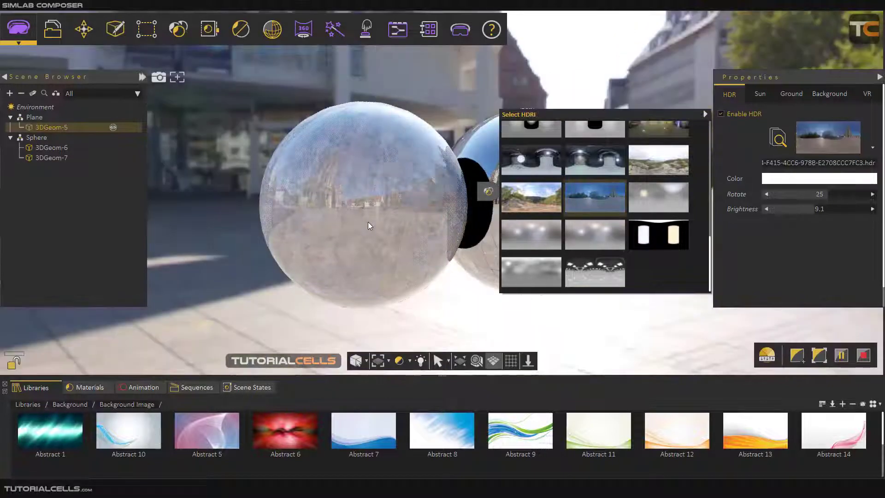
pyautogui.click(402, 197)
pyautogui.moveTo(394, 206)
pyautogui.mouseDown()
pyautogui.moveTo(383, 245)
pyautogui.moveTo(286, 293)
pyautogui.moveTo(550, 169)
pyautogui.moveTo(361, 189)
pyautogui.mouseUp()
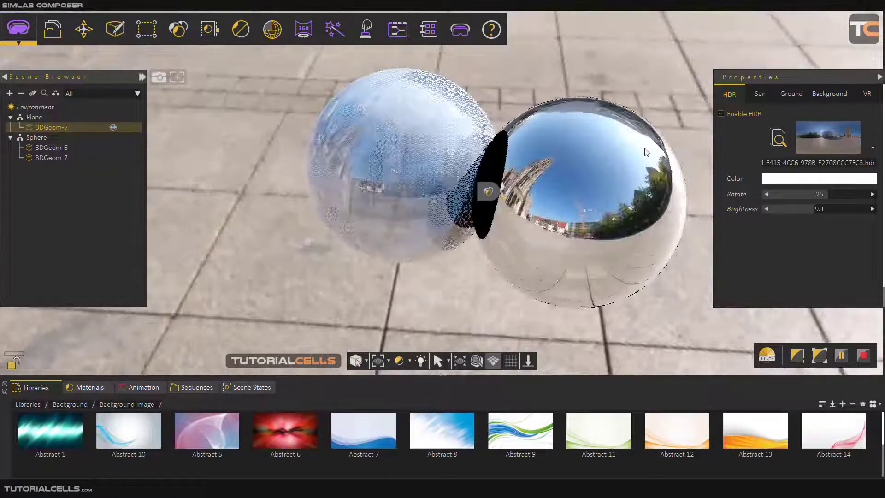
pyautogui.moveTo(640, 145)
pyautogui.mouseDown()
pyautogui.moveTo(487, 156)
pyautogui.moveTo(664, 139)
pyautogui.moveTo(505, 164)
pyautogui.mouseUp()
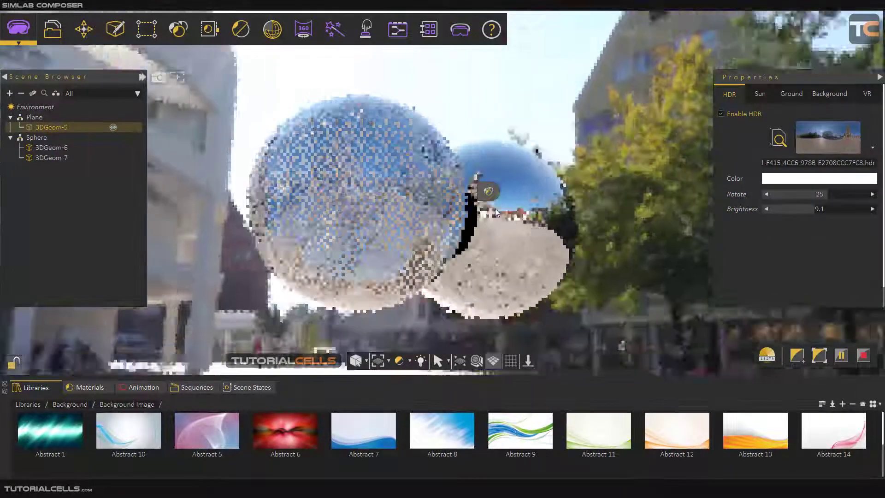
pyautogui.moveTo(599, 193); pyautogui.dragTo(622, 262)
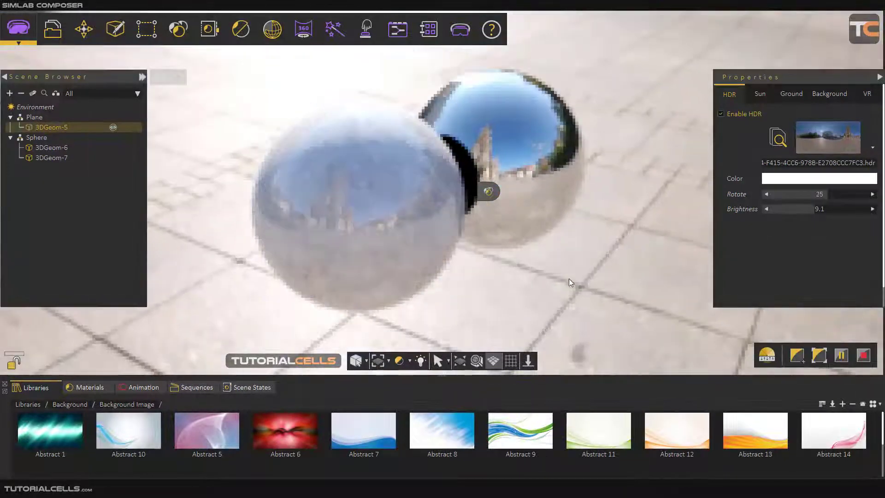
# - Lower the HDR brightness from 9.1 to 3.18
pyautogui.moveTo(791, 209); pyautogui.dragTo(786, 209)
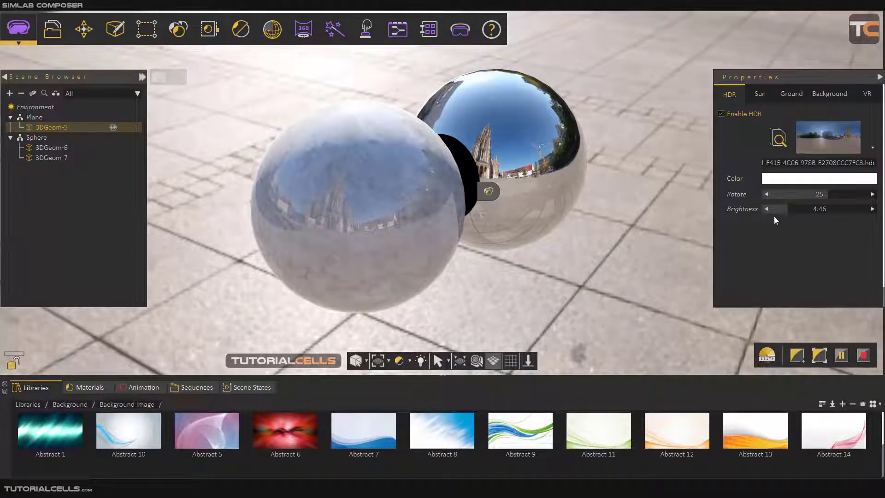
pyautogui.moveTo(783, 211); pyautogui.dragTo(776, 211)
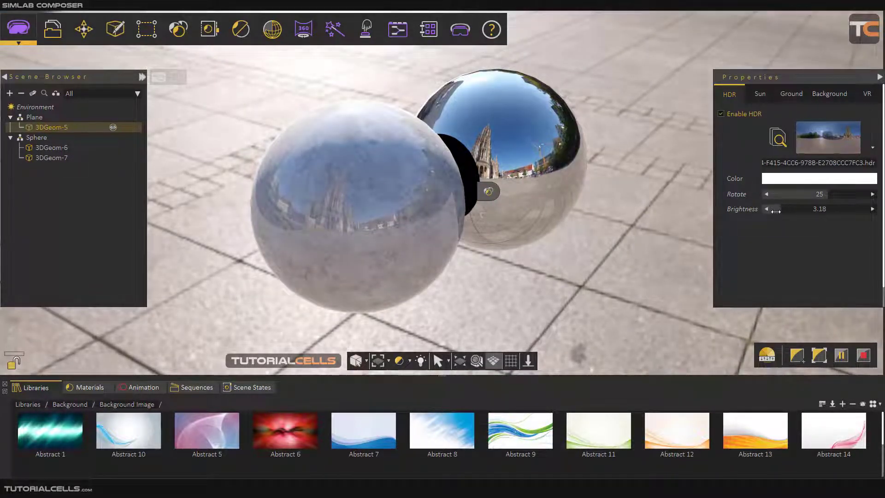
pyautogui.moveTo(566, 181); pyautogui.dragTo(463, 212)
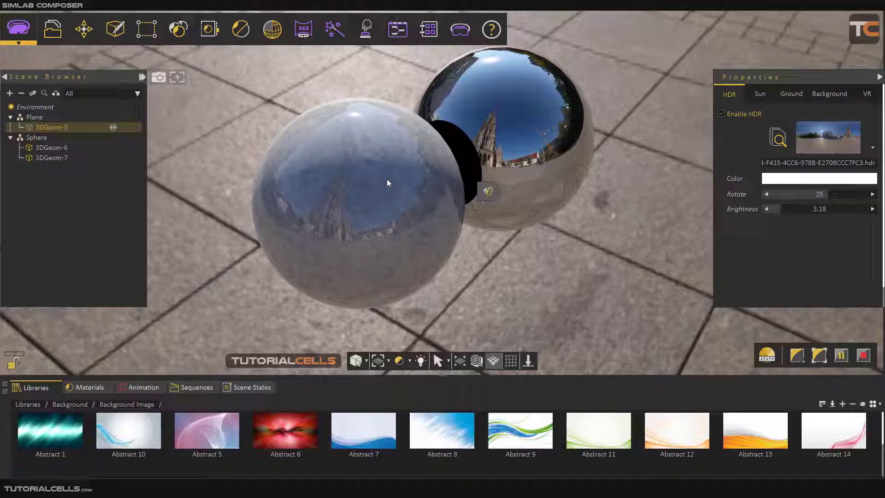
# - Hide ground plane 3DGeom-5 and raise the HDR brightness to 7.18
pyautogui.click(90, 127)
pyautogui.click(817, 129)
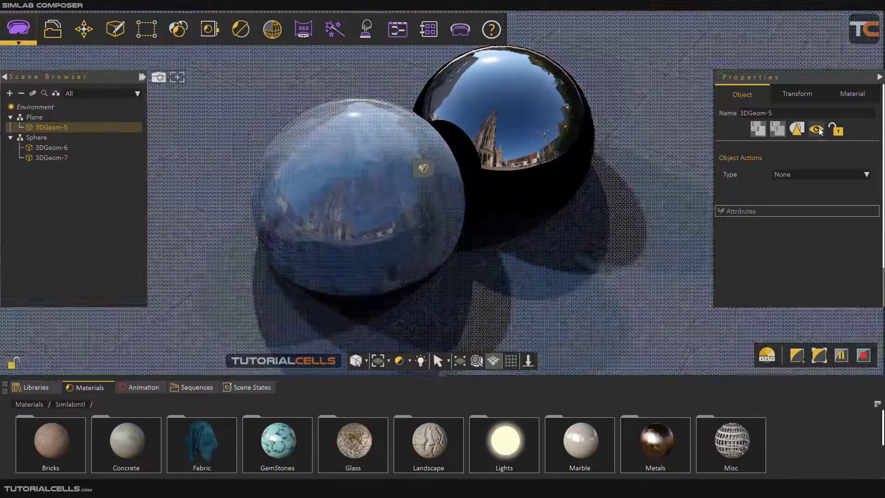
pyautogui.click(34, 107)
pyautogui.moveTo(782, 207); pyautogui.dragTo(798, 209)
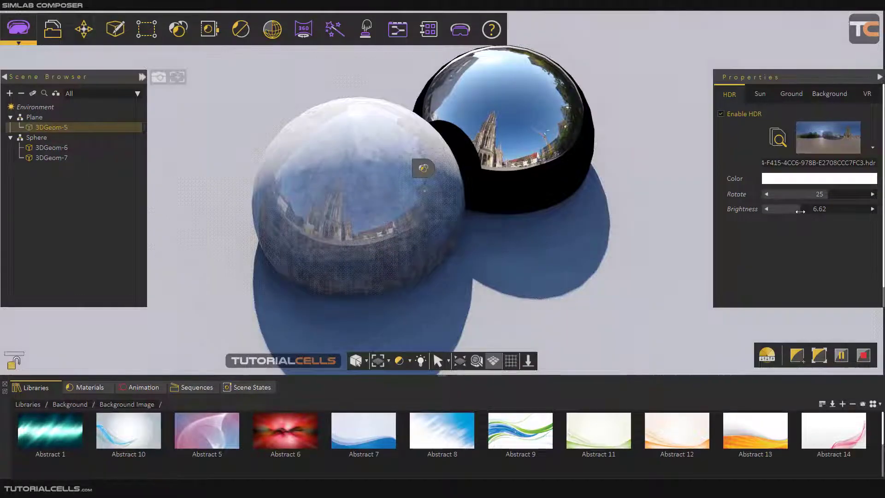
pyautogui.moveTo(798, 212); pyautogui.dragTo(803, 211)
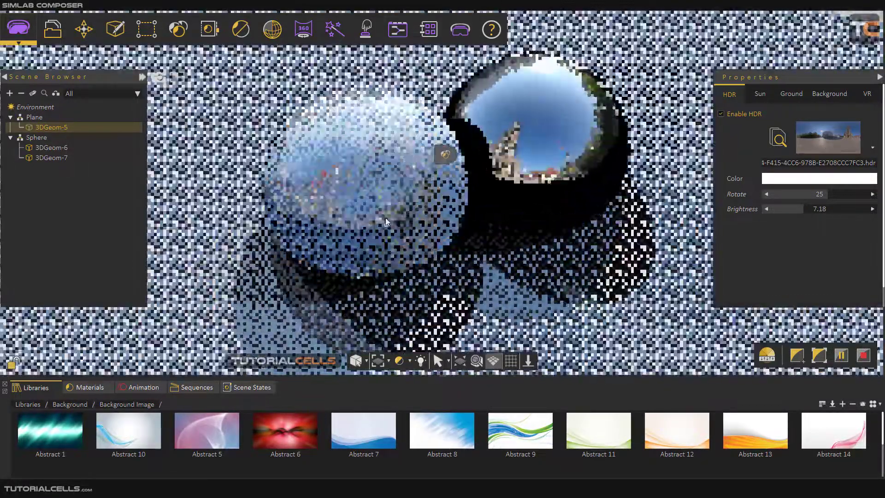
# - Make the ground plane 3DGeom-5 visible again beneath the spheres
pyautogui.moveTo(546, 224); pyautogui.dragTo(504, 201)
pyautogui.scroll(5, 495, 210)
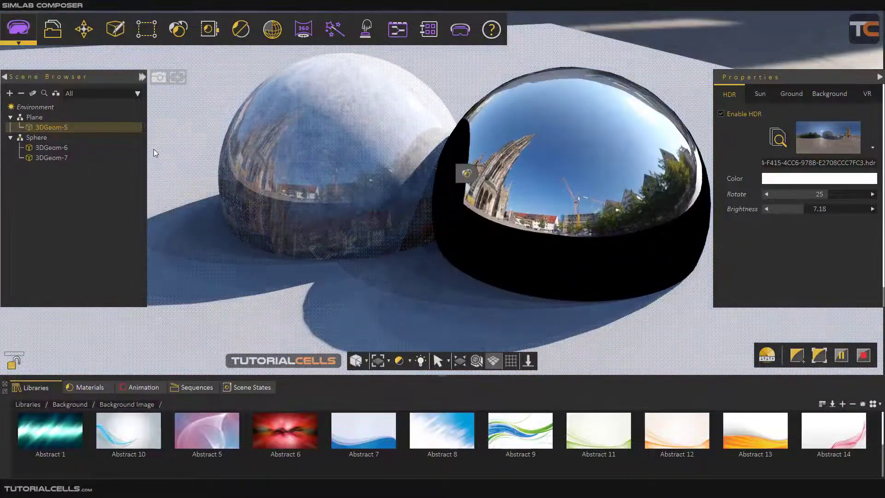
pyautogui.click(54, 129)
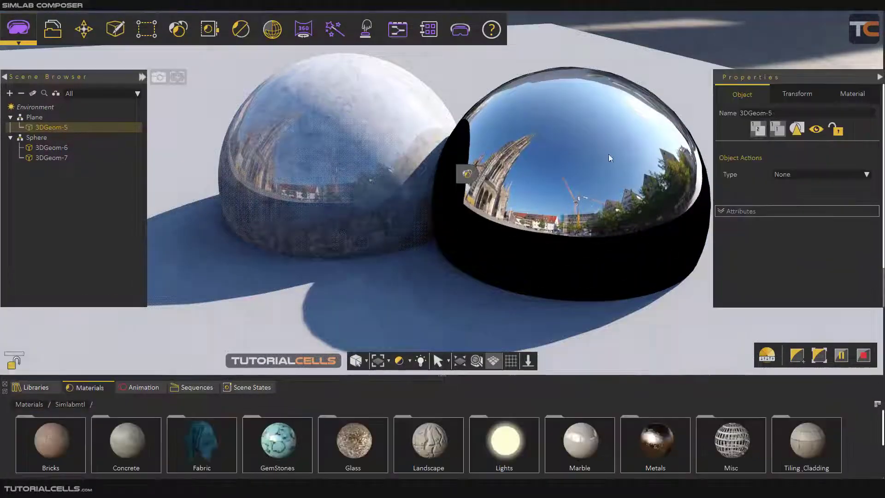
pyautogui.click(816, 129)
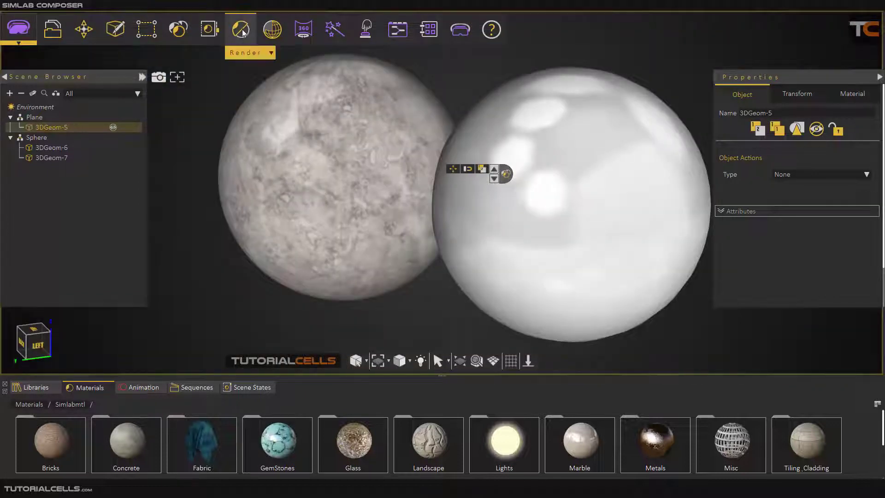
# - In Output Settings' Renderer Settings, keep Fast Path Tracer and set Renderer Max Depth to 2
pyautogui.click(242, 31)
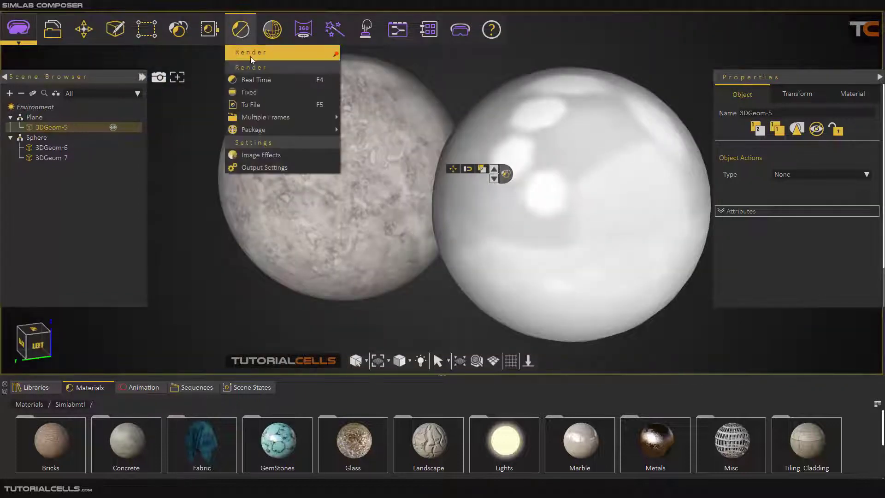
pyautogui.click(271, 169)
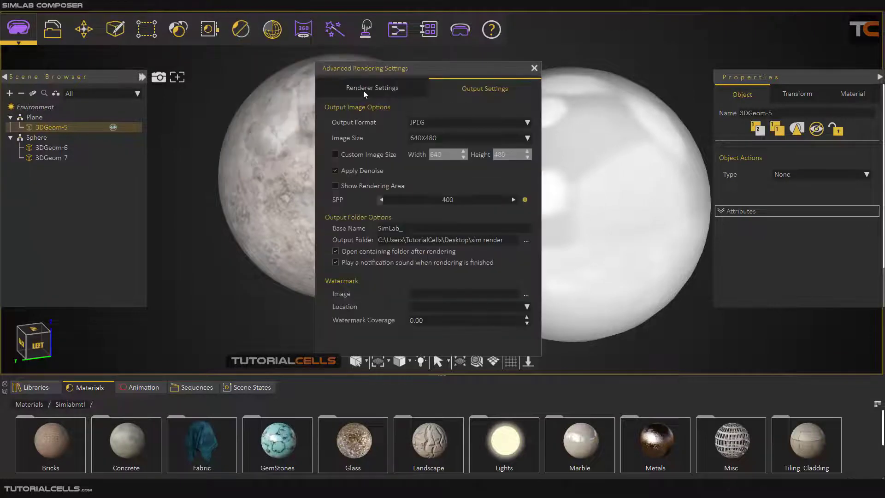
pyautogui.click(363, 91)
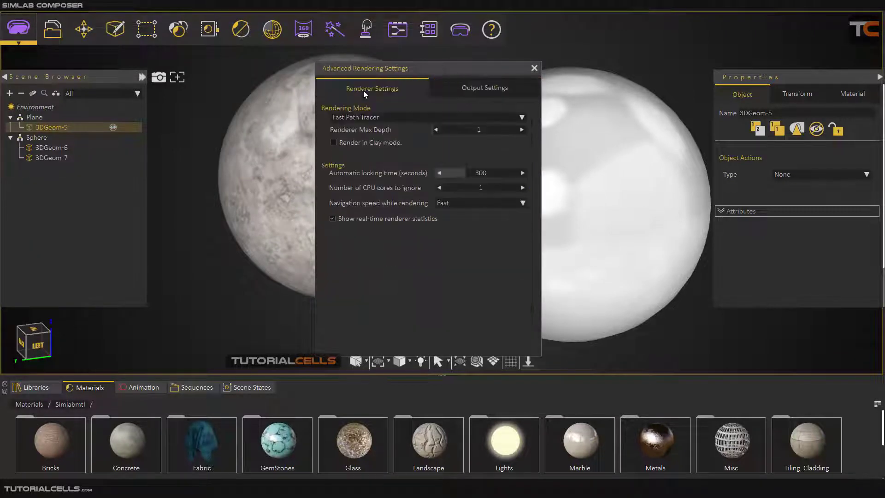
pyautogui.click(374, 117)
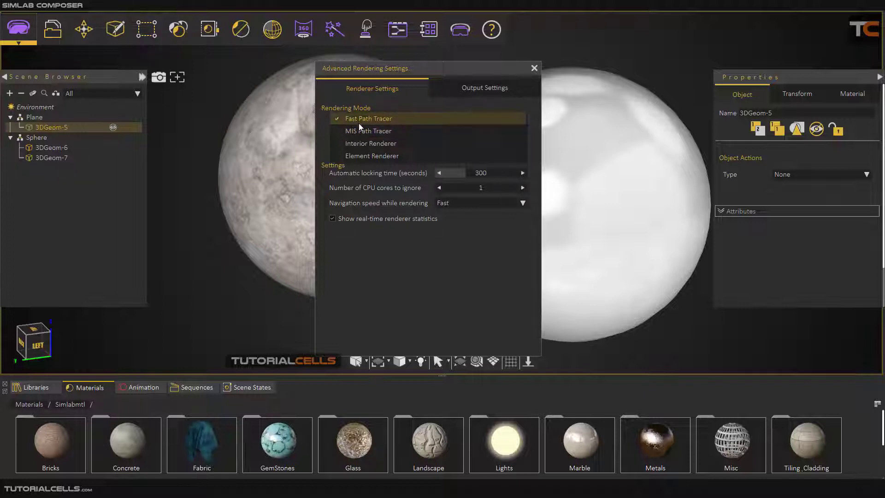
pyautogui.click(368, 227)
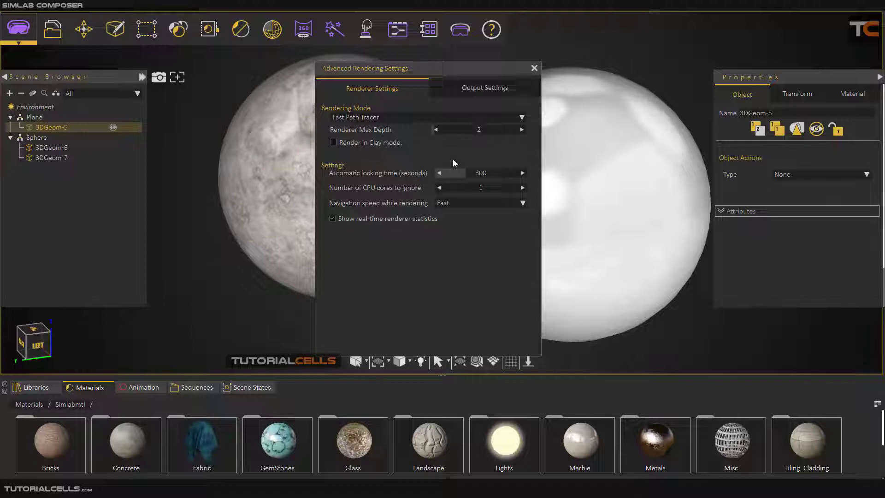
# - Close Advanced Rendering Settings and zoom the viewport to check the spheres' mutual reflections
pyautogui.click(533, 69)
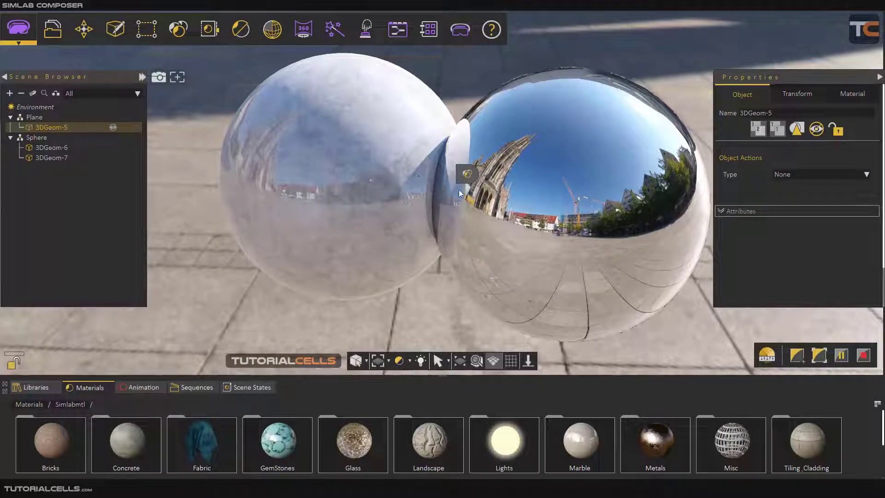
pyautogui.scroll(-2, 476, 211)
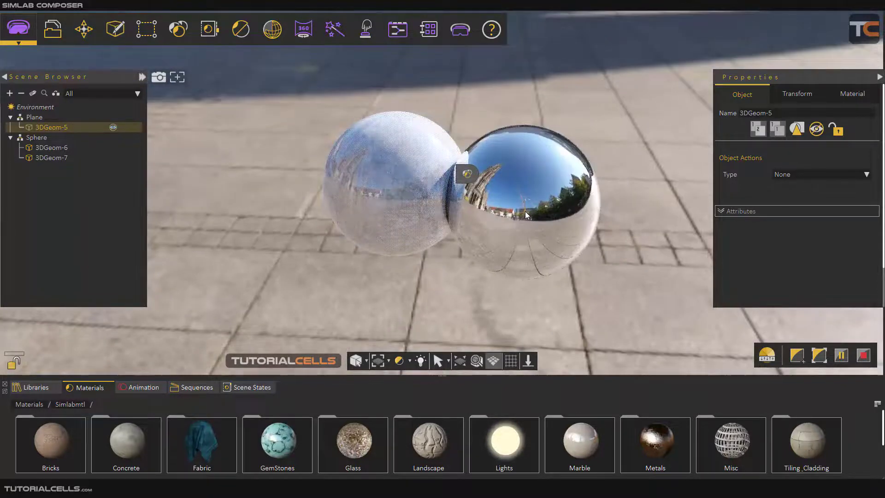
pyautogui.scroll(2, 525, 215)
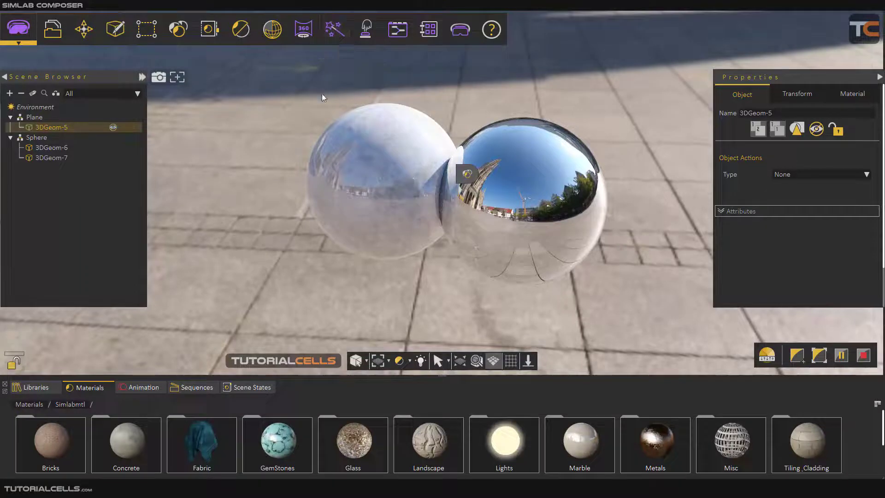
# - Turn off real-time raytracing to return to the plain OpenGL preview of the spheres
pyautogui.press('Escape')
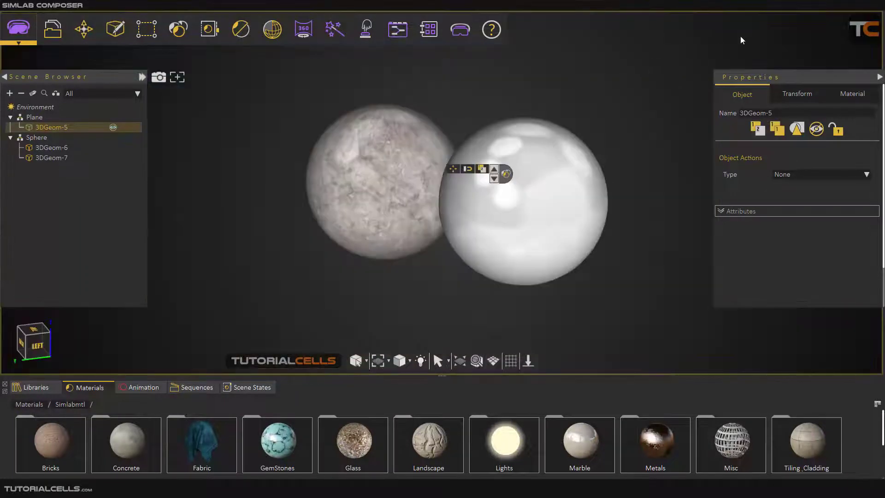